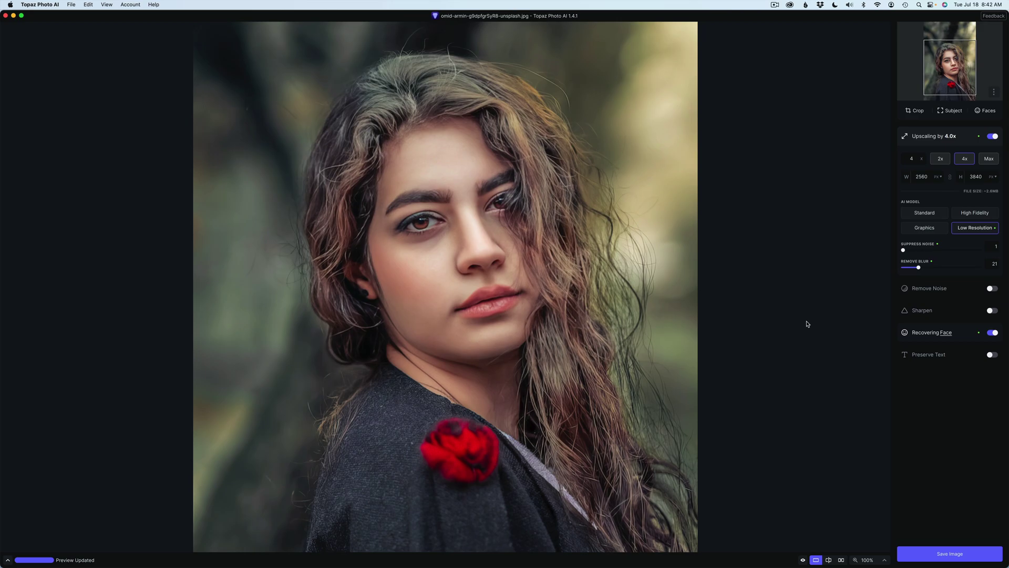
- Open the Autopilot preferences and leave Default Face Detection set to All
click(40, 4)
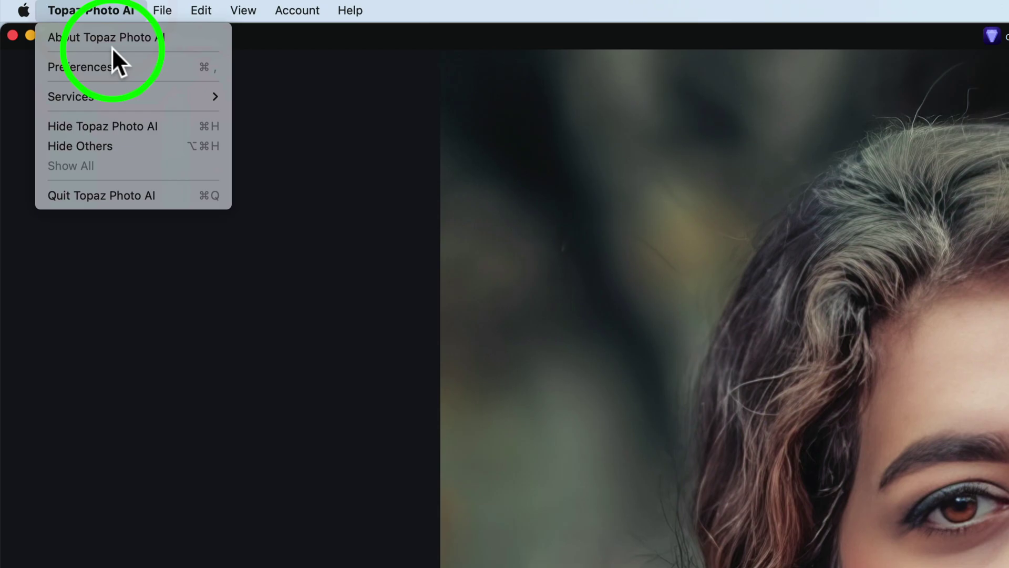
click(115, 61)
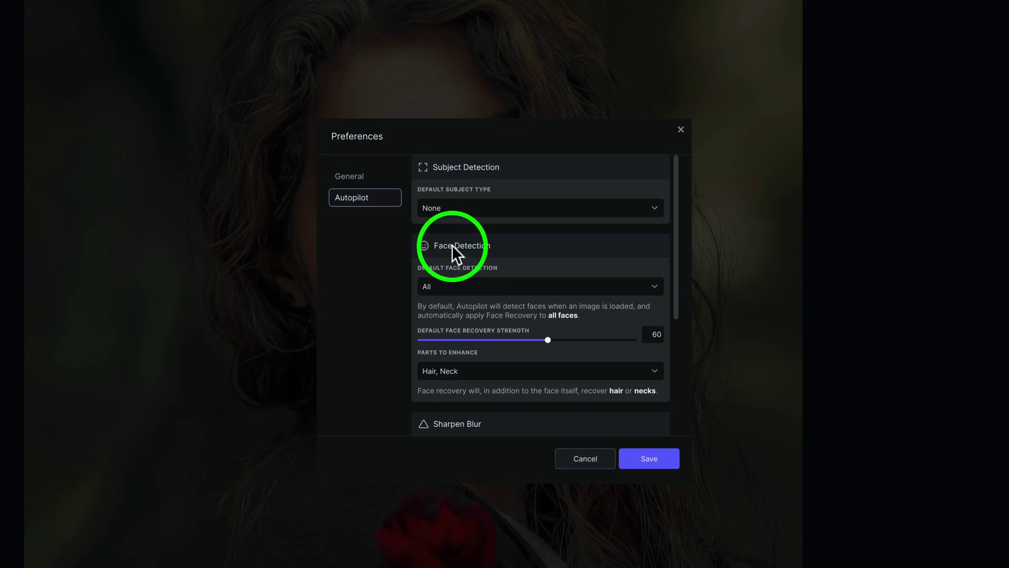
scroll(569, 287, down, 1)
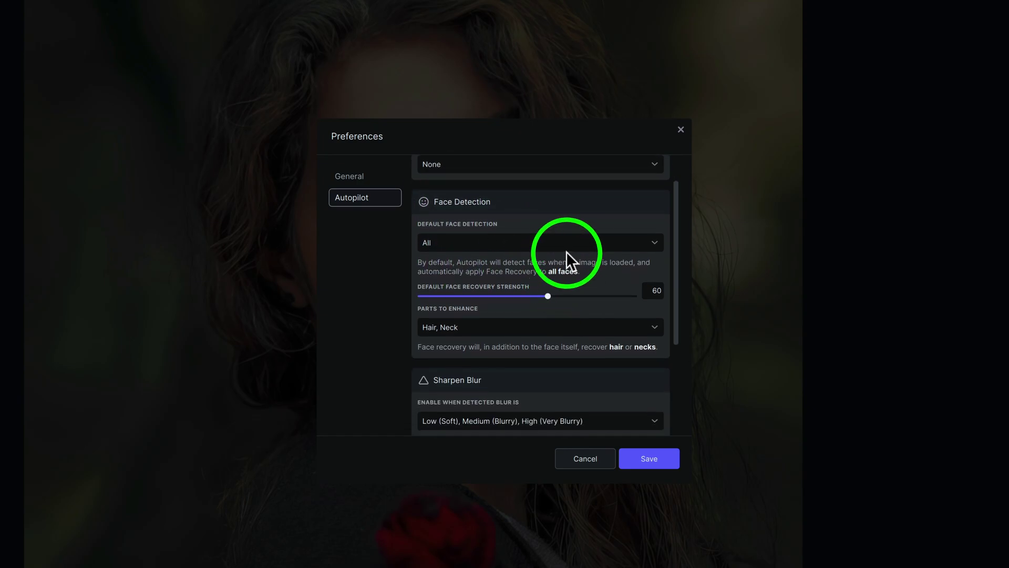
click(655, 242)
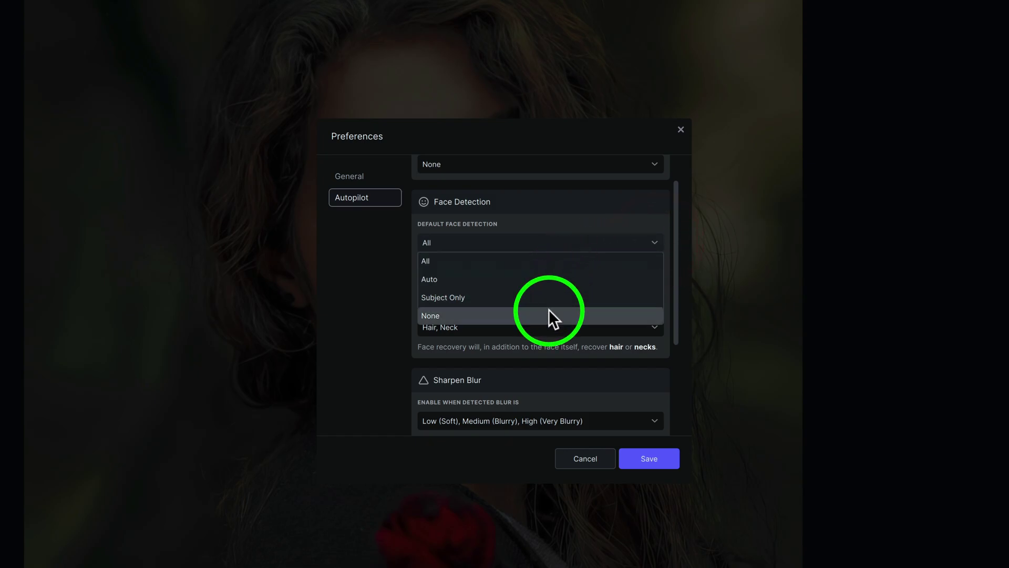
click(382, 262)
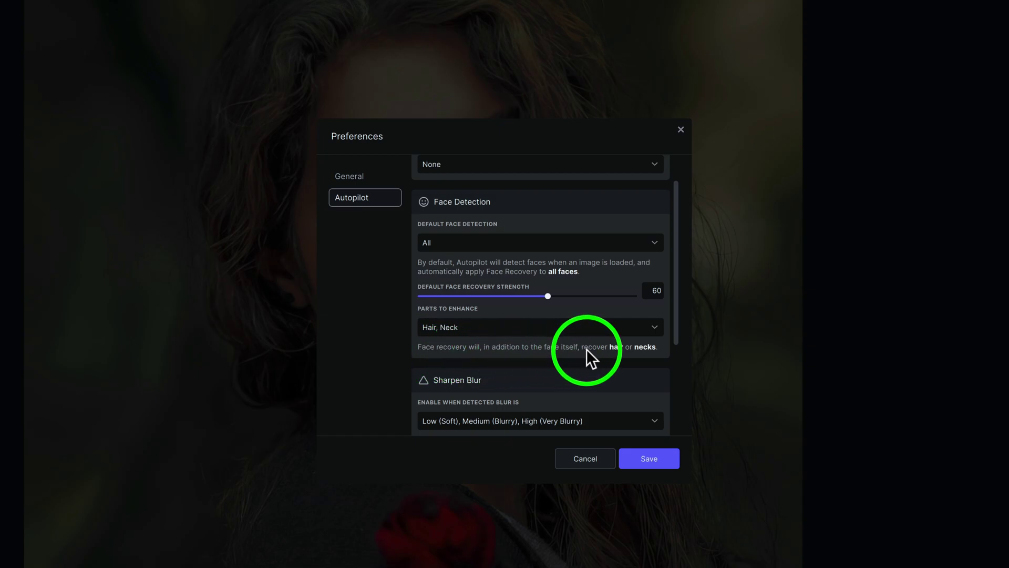
- Try the Parts to Enhance options, finishing with both Hair and Neck checked
click(656, 326)
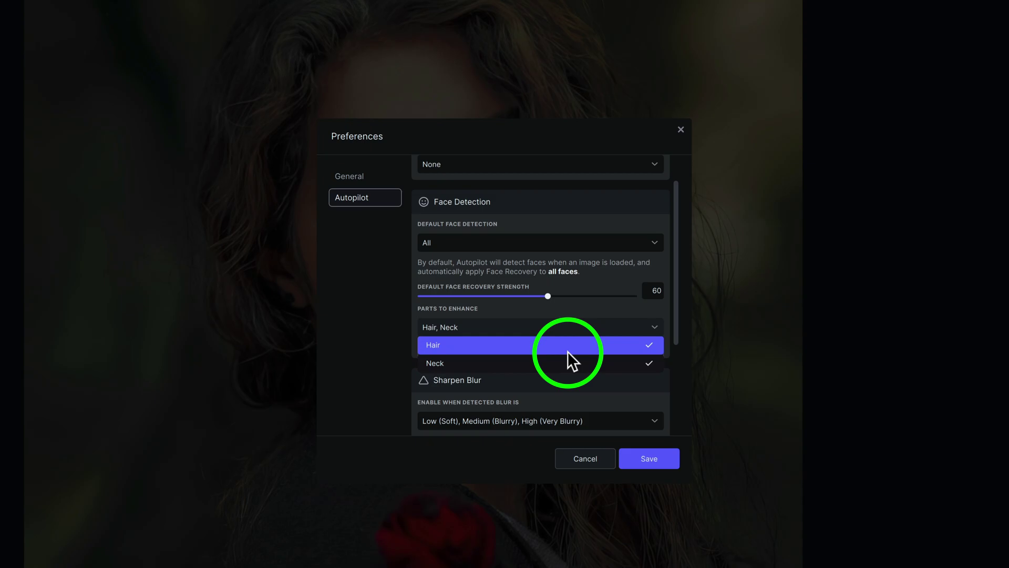
click(568, 350)
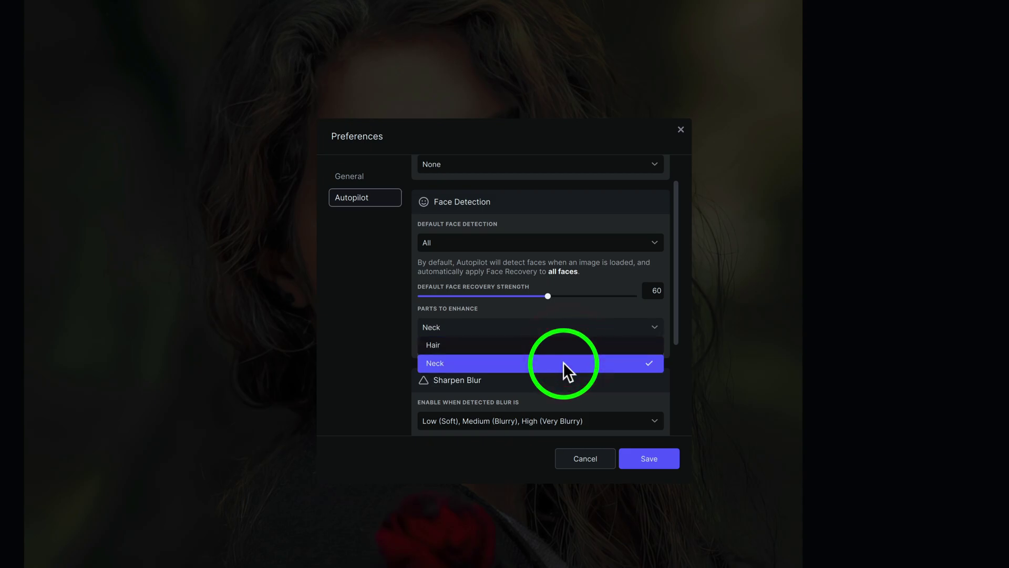
click(563, 362)
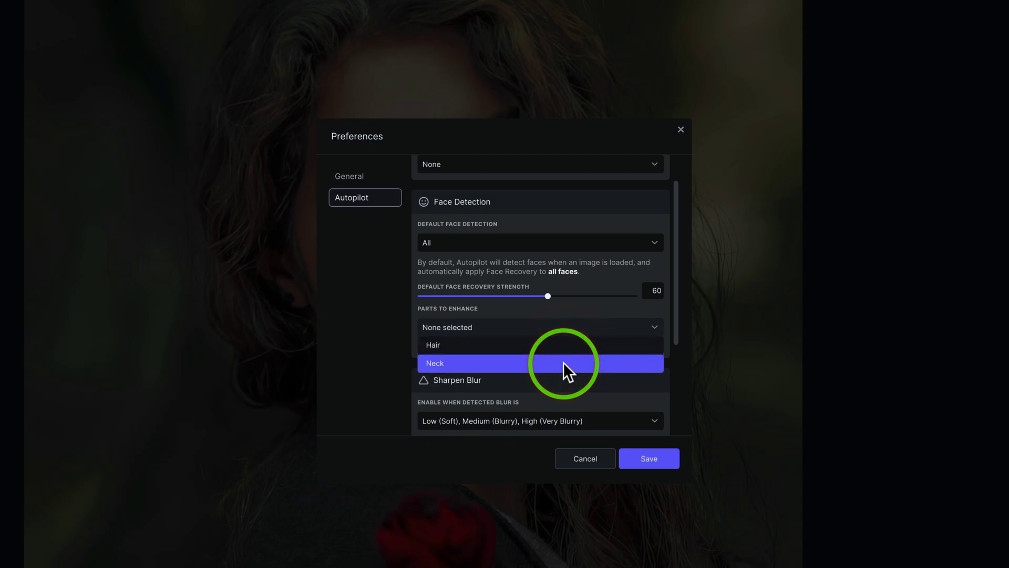
click(563, 361)
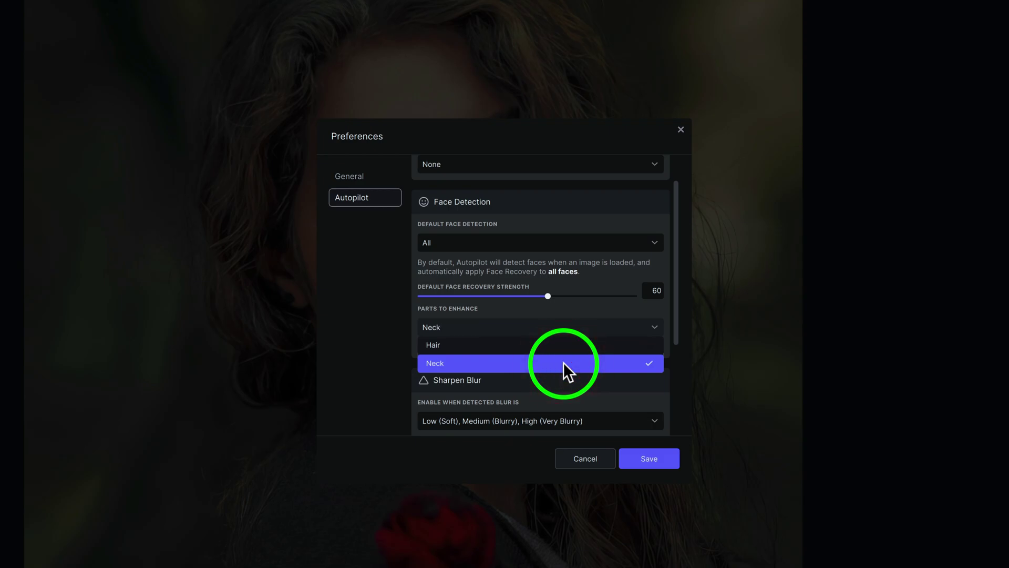
click(559, 365)
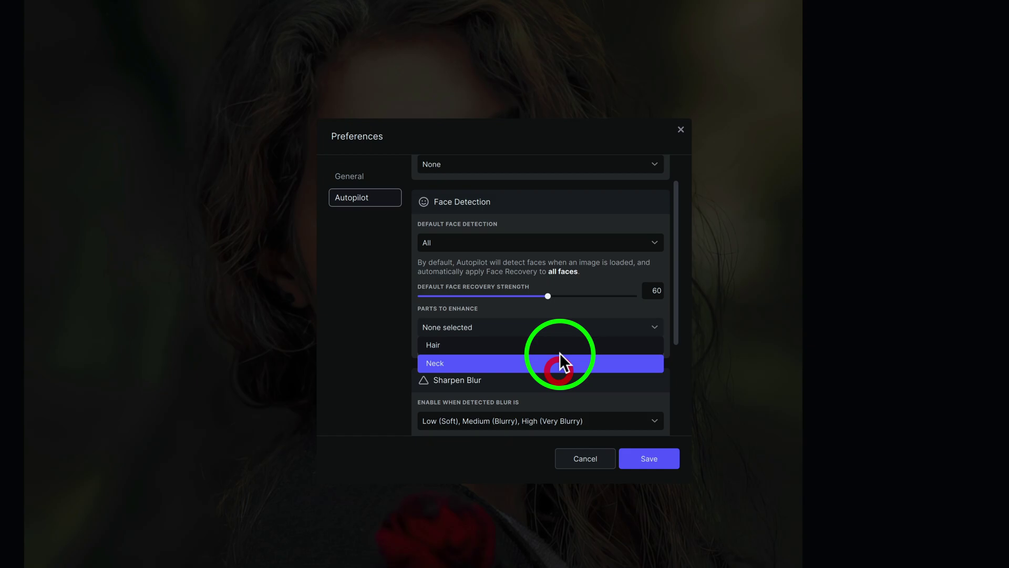
click(561, 344)
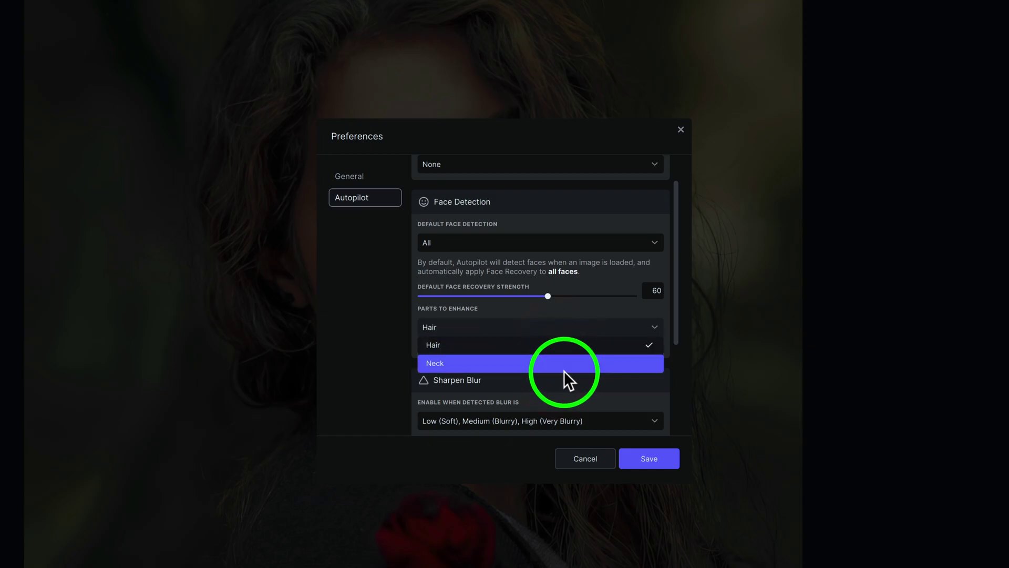
click(565, 364)
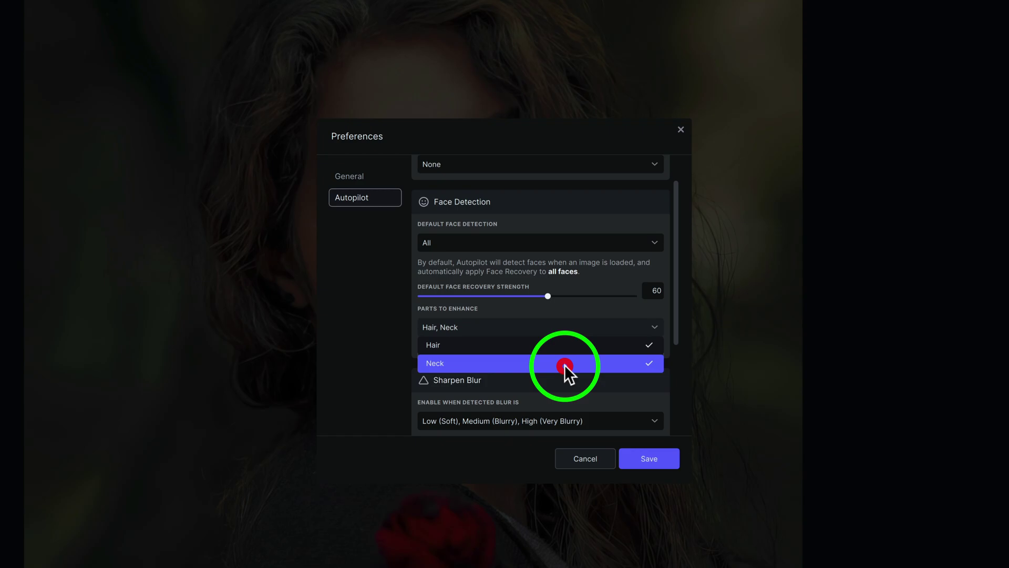
- Save the Hair and Neck preference, then compare the original photo against the enhanced preview
click(658, 461)
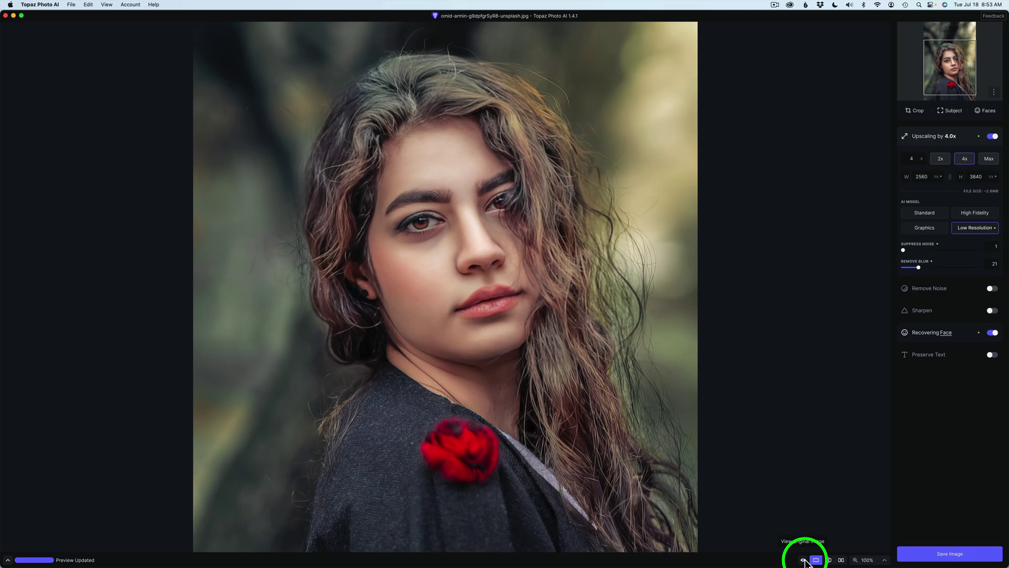
click(803, 560)
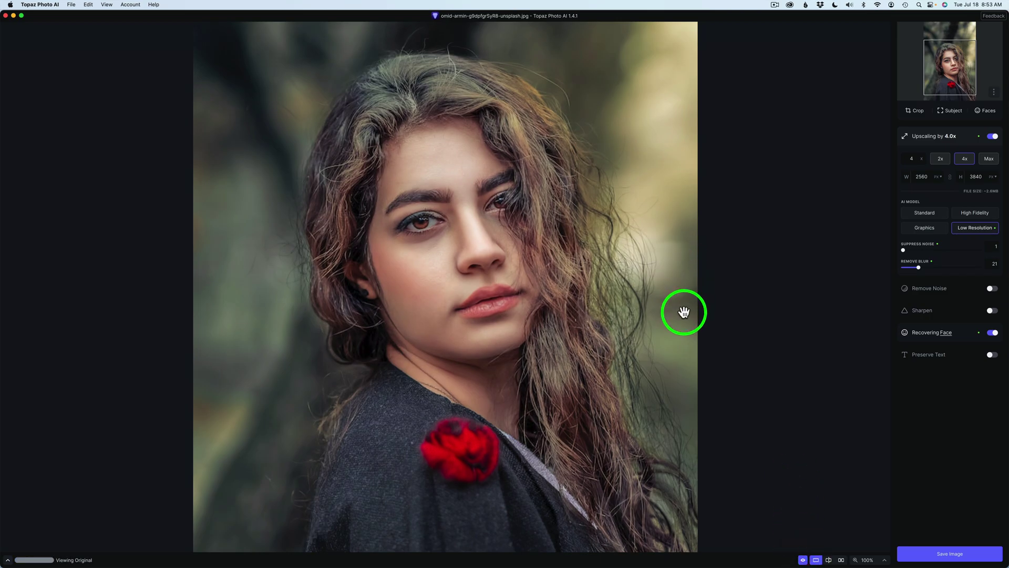
click(803, 561)
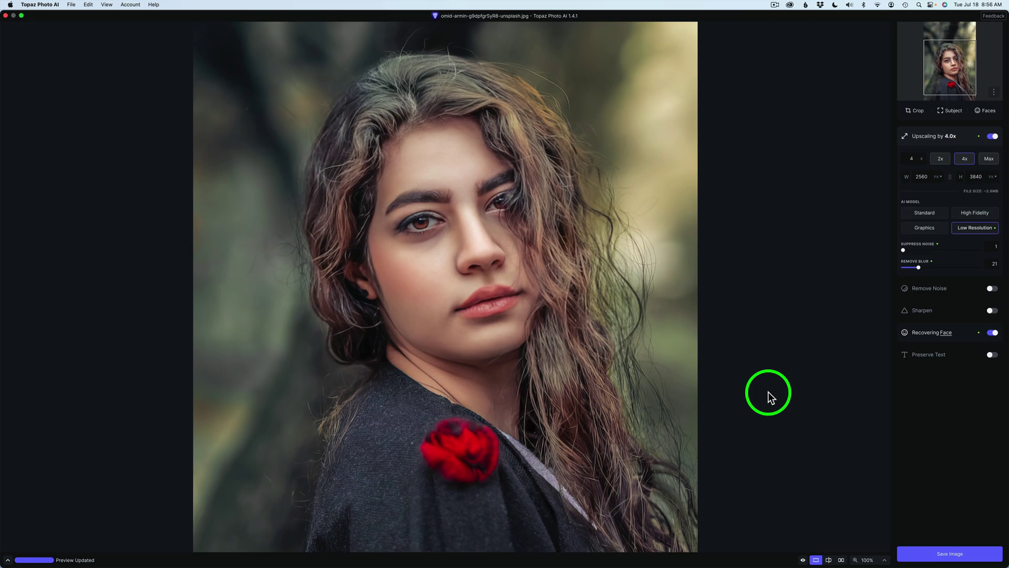
- Reopen Preferences and uncheck Hair and Neck so Parts to Enhance is None
click(47, 5)
click(52, 30)
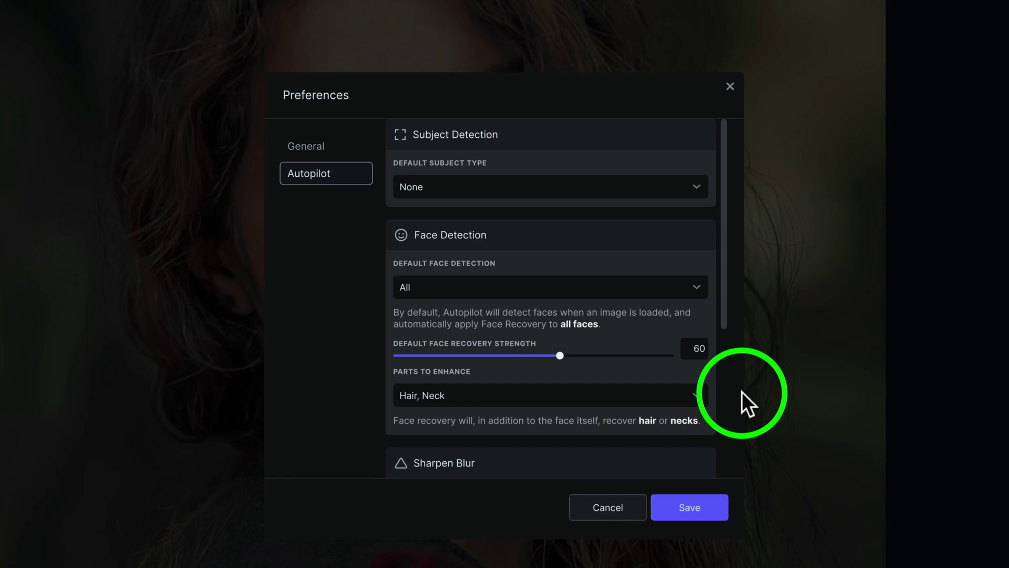
click(696, 394)
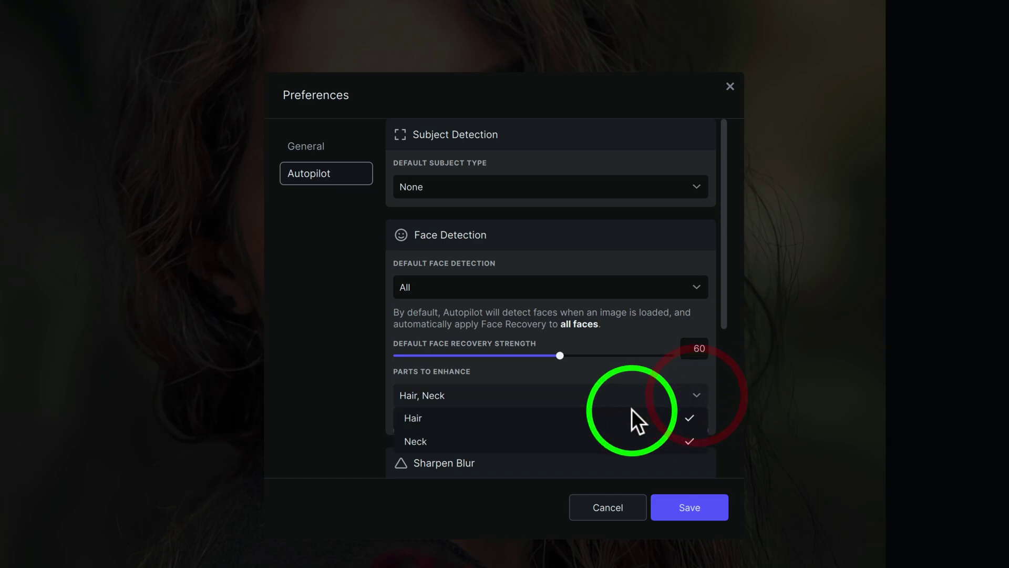
click(570, 418)
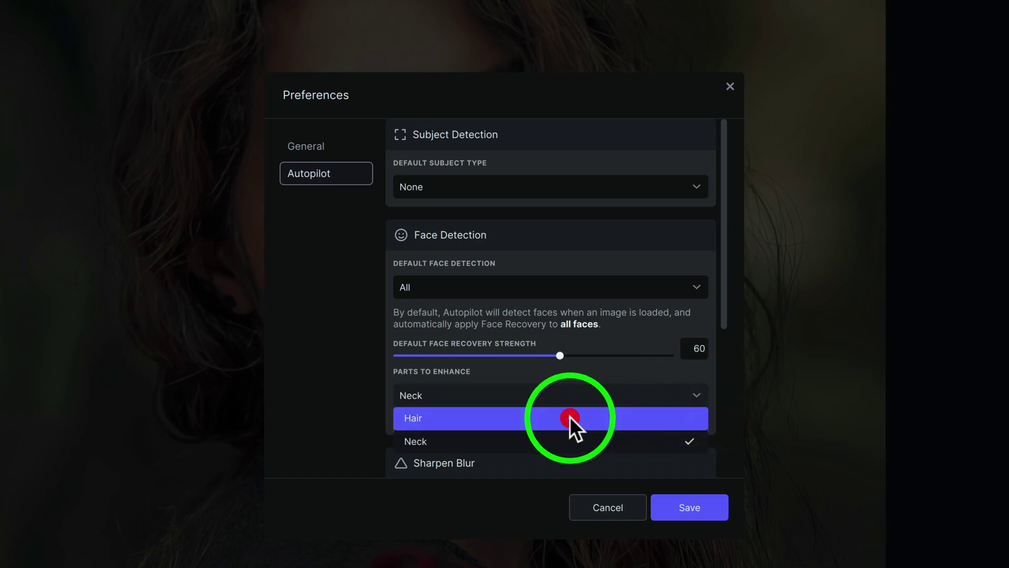
click(573, 439)
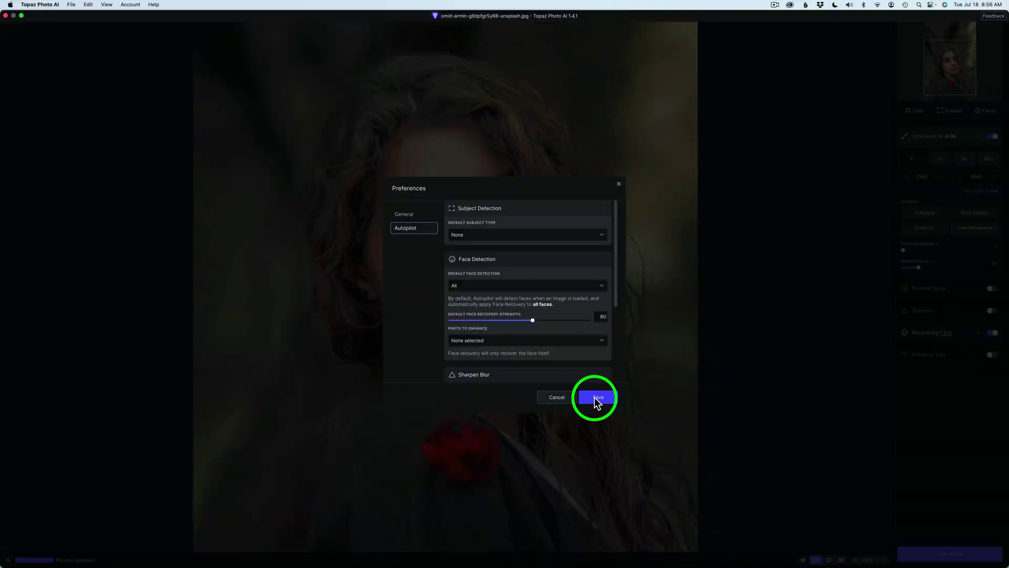
- Save the face-only recovery preference and close Preferences
click(597, 398)
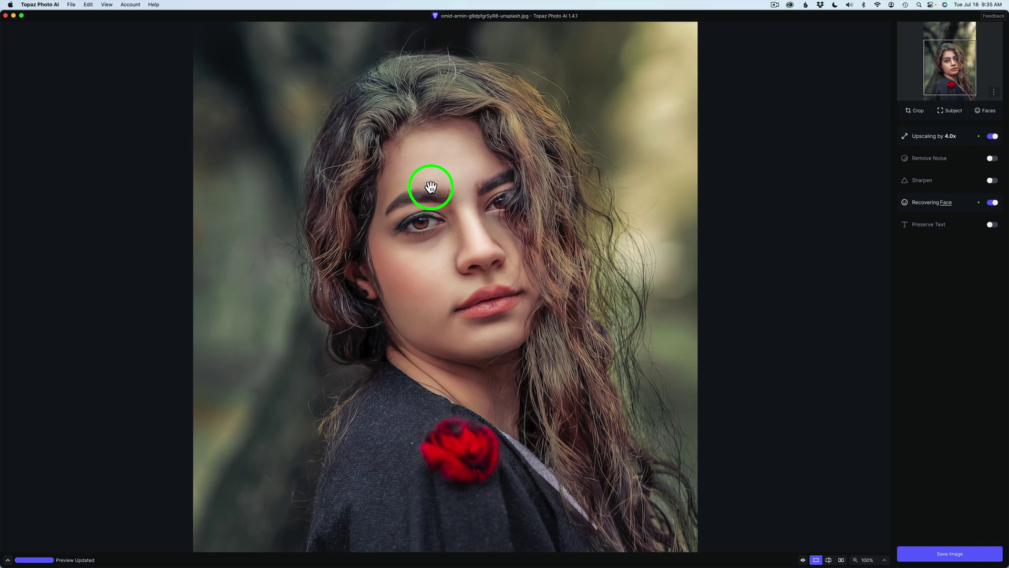
- Reopen Preferences, set Parts to Enhance back to Hair and Neck, and save
click(46, 5)
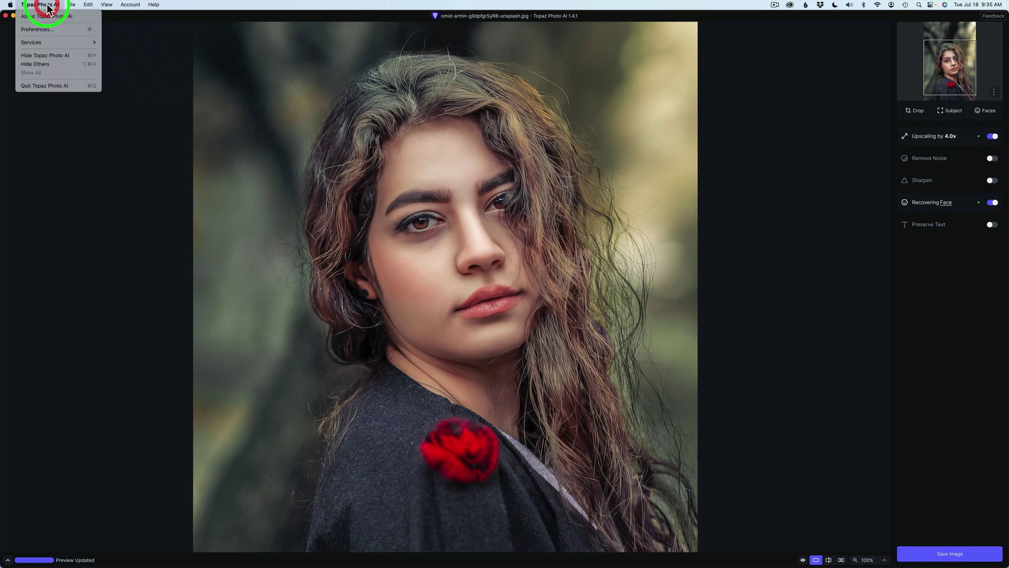
click(47, 30)
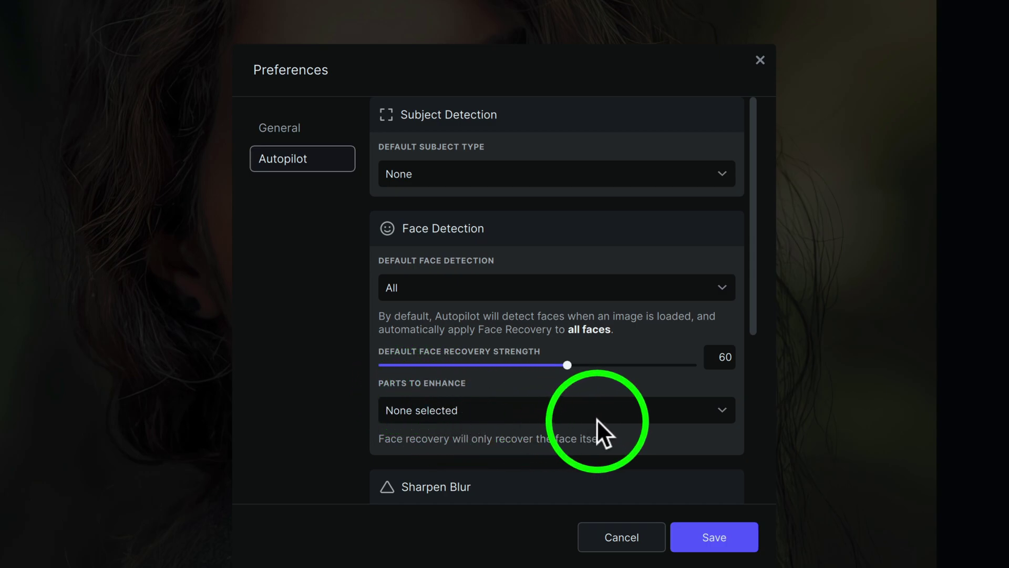
click(723, 410)
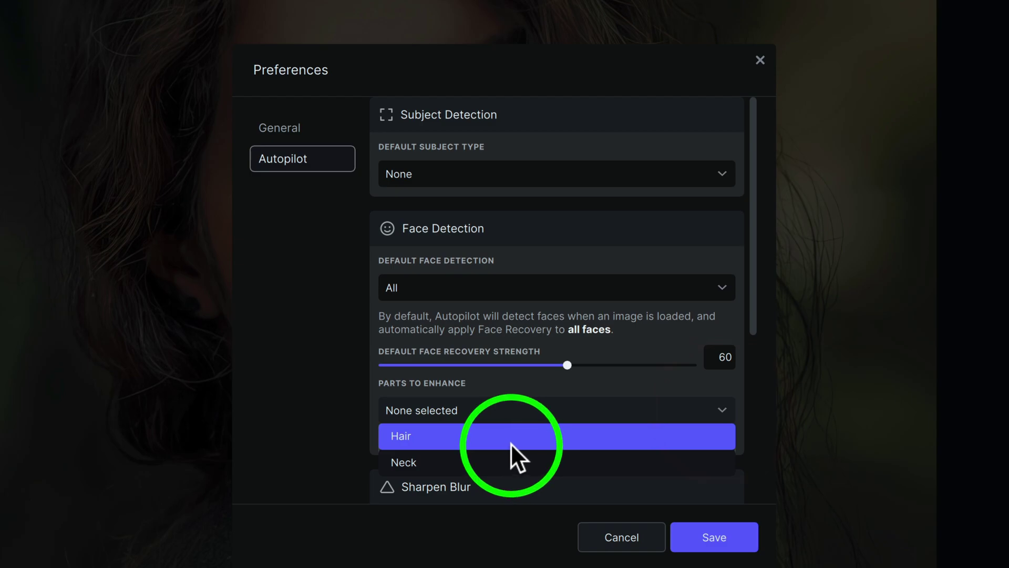
click(473, 439)
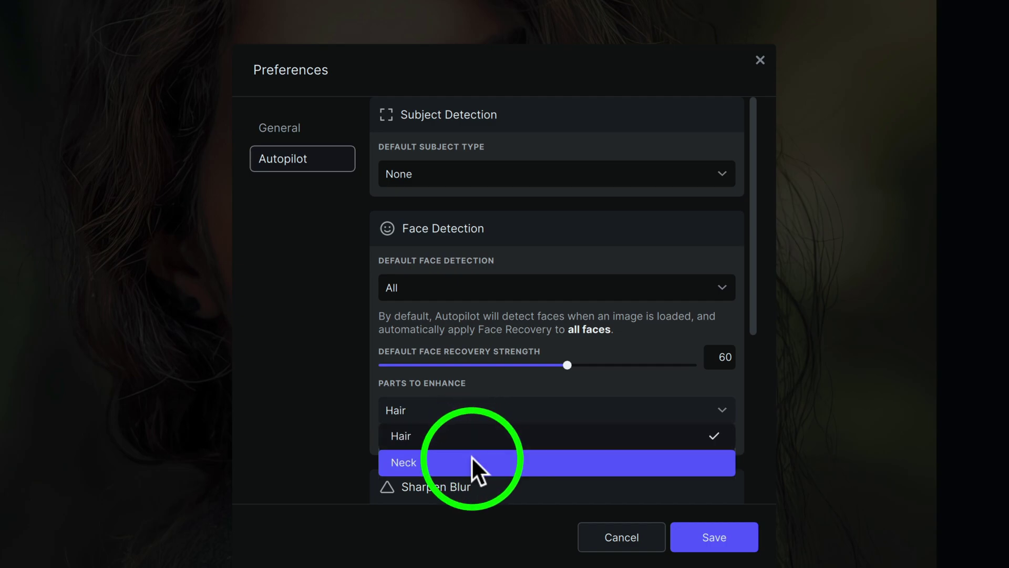
click(471, 462)
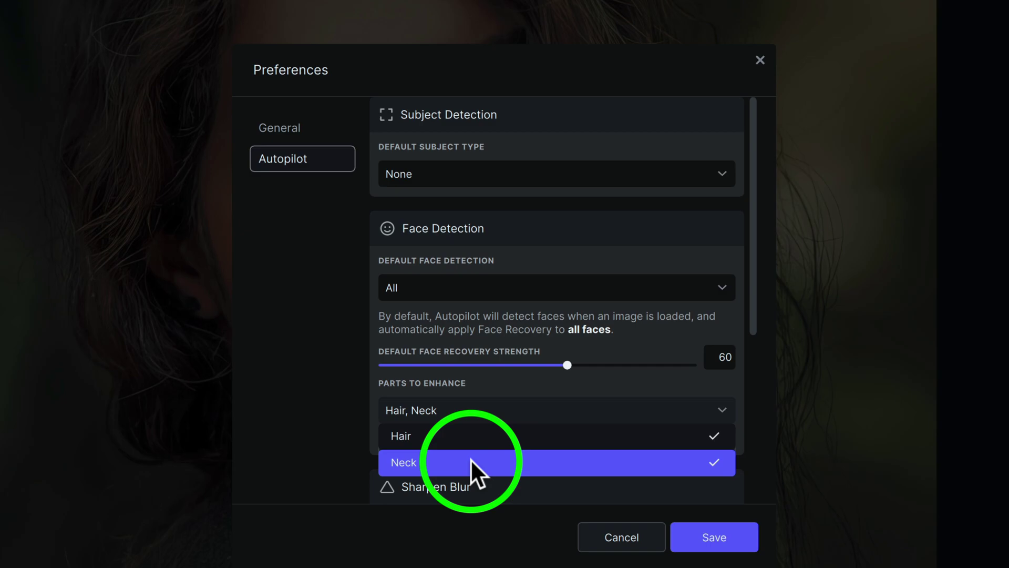
click(471, 459)
click(474, 433)
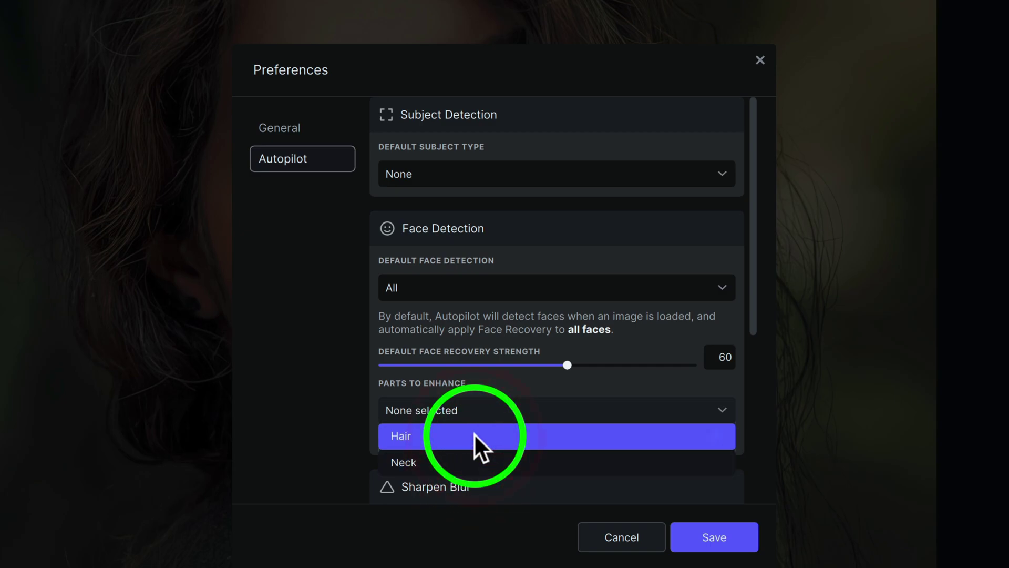
click(474, 433)
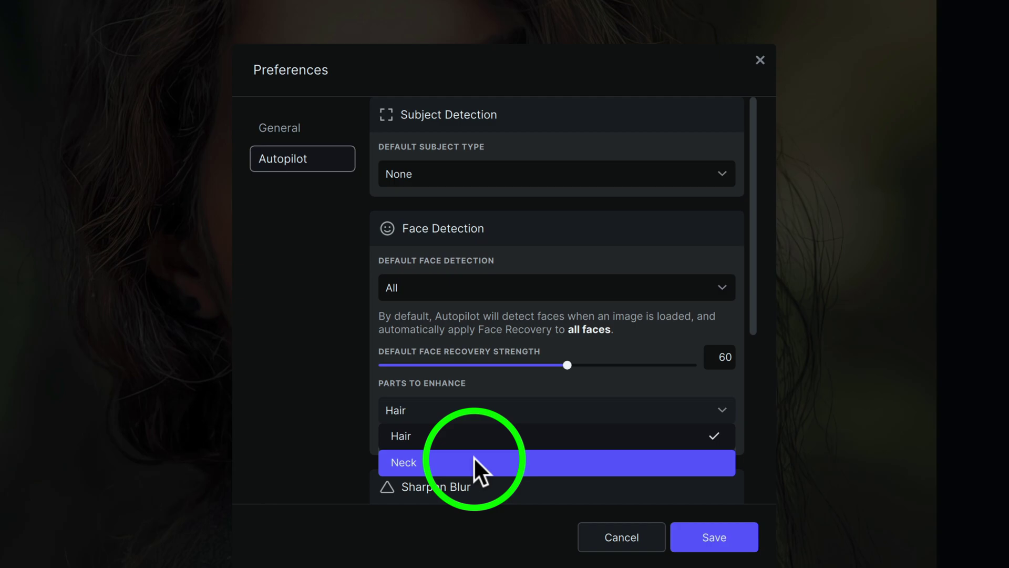
click(472, 470)
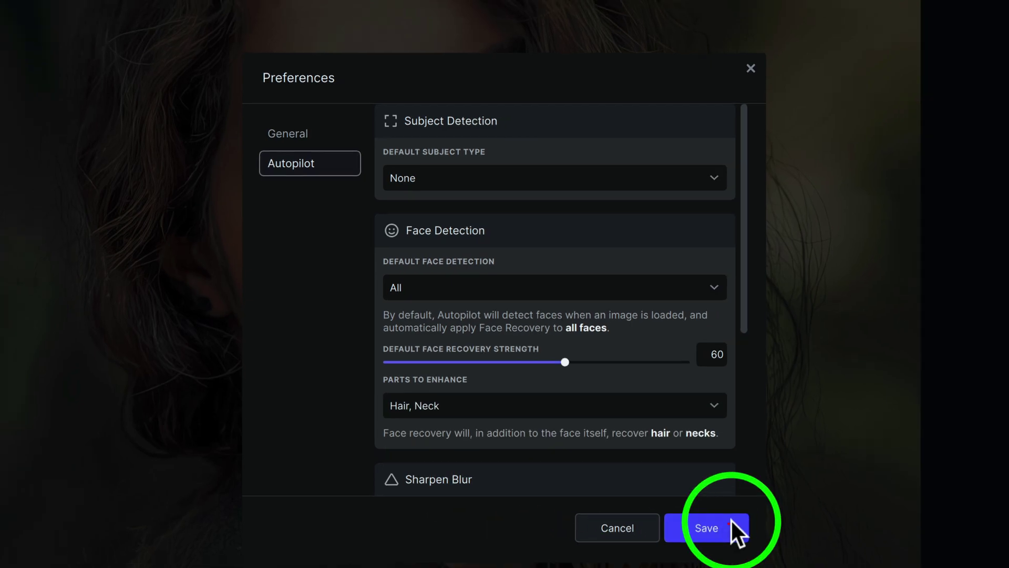
click(730, 534)
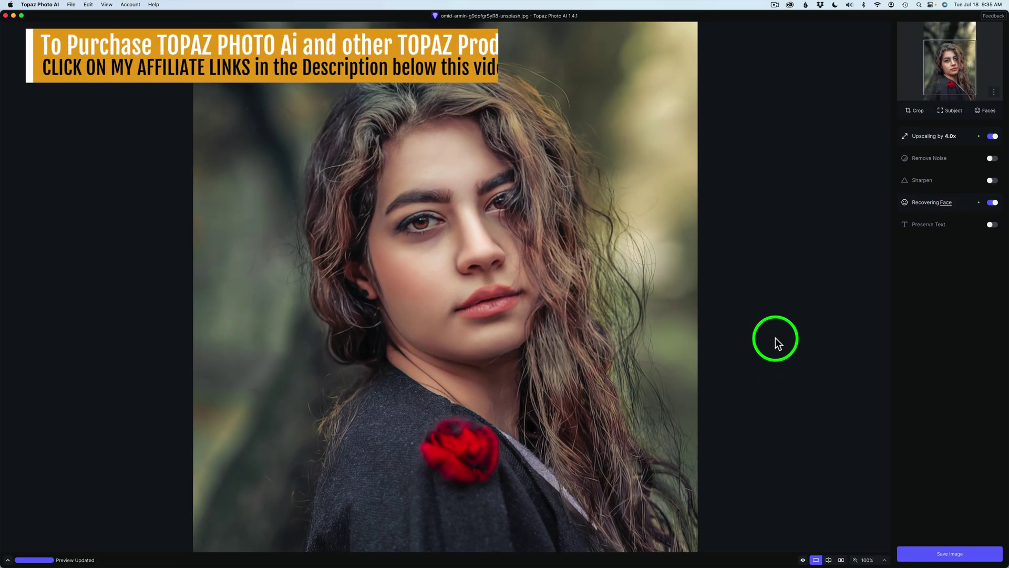